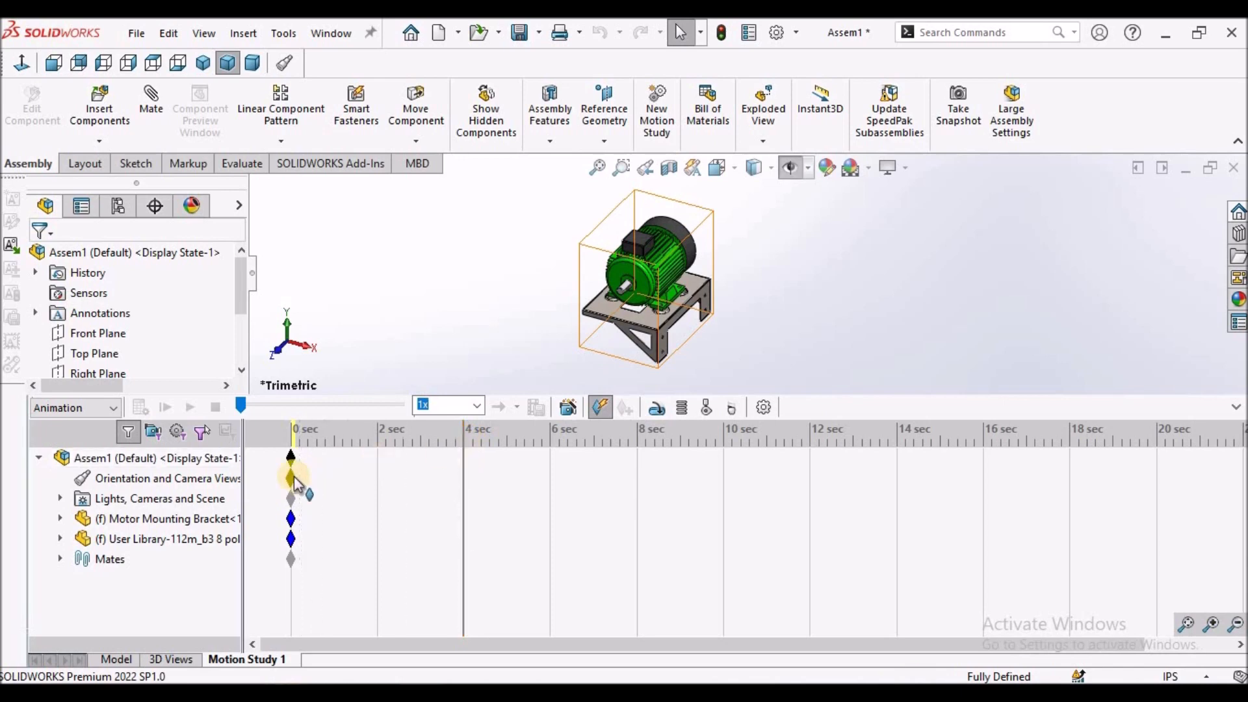
Step: Copy the Orientation and Camera Views key at 0 sec and paste it at 4 sec on the animation timeline
mouse_move(296, 485)
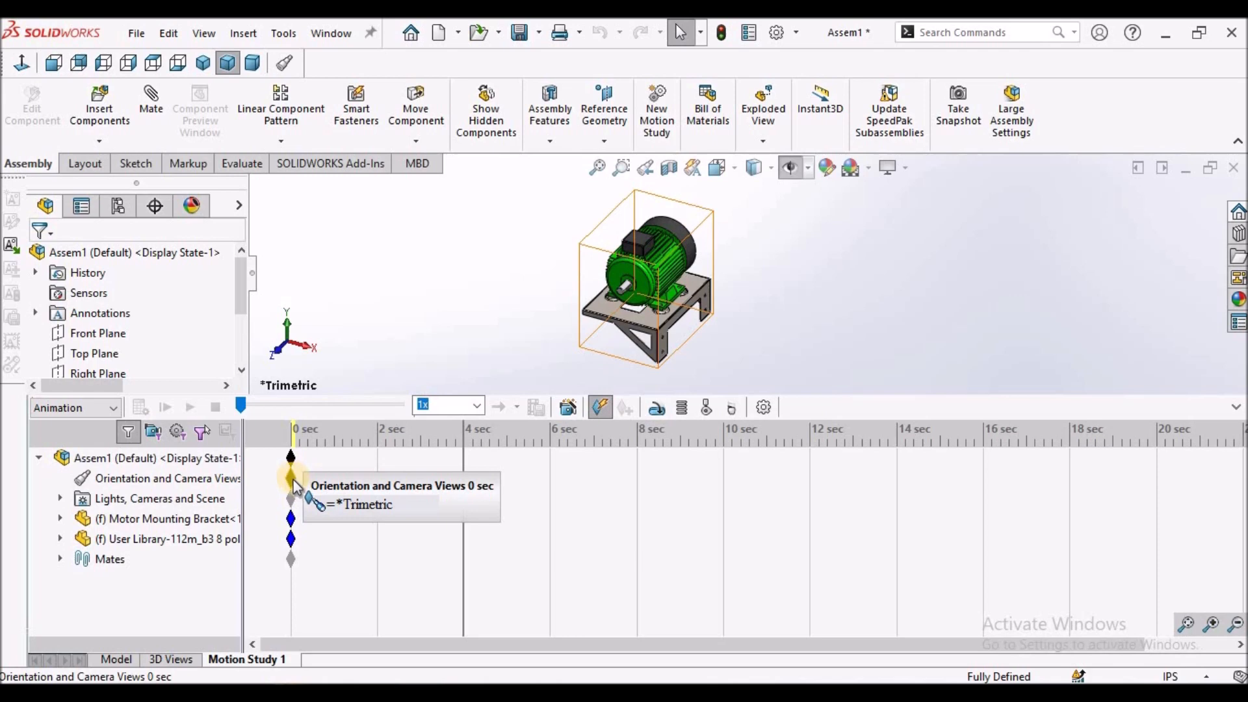
right_click(294, 481)
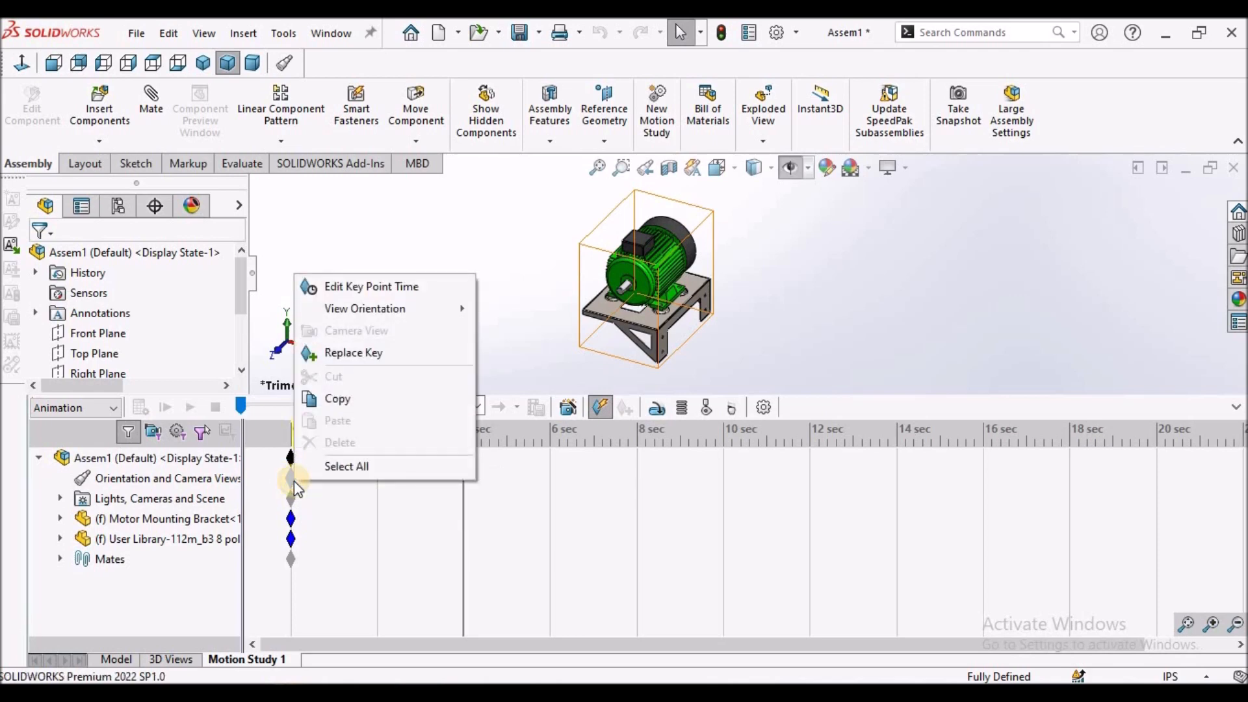
click(341, 400)
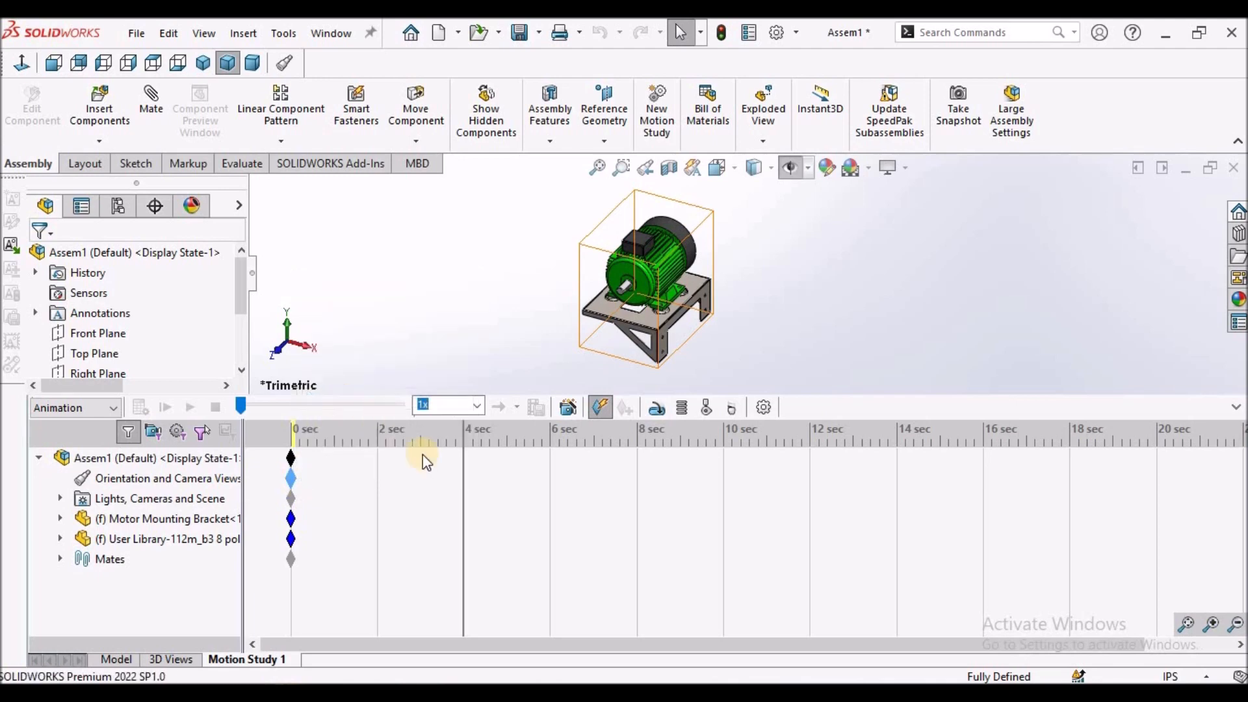
right_click(462, 487)
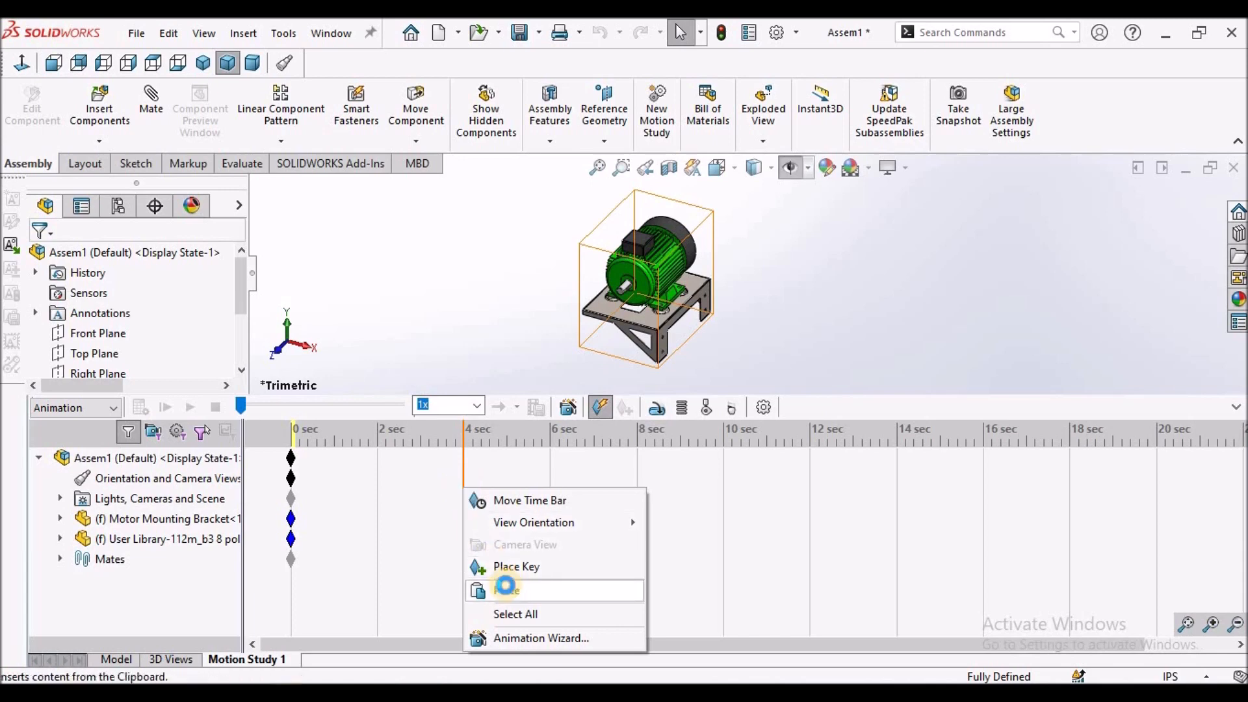
click(505, 587)
Step: Set the view orientation of the 4 sec Orientation and Camera Views key to Front
click(463, 478)
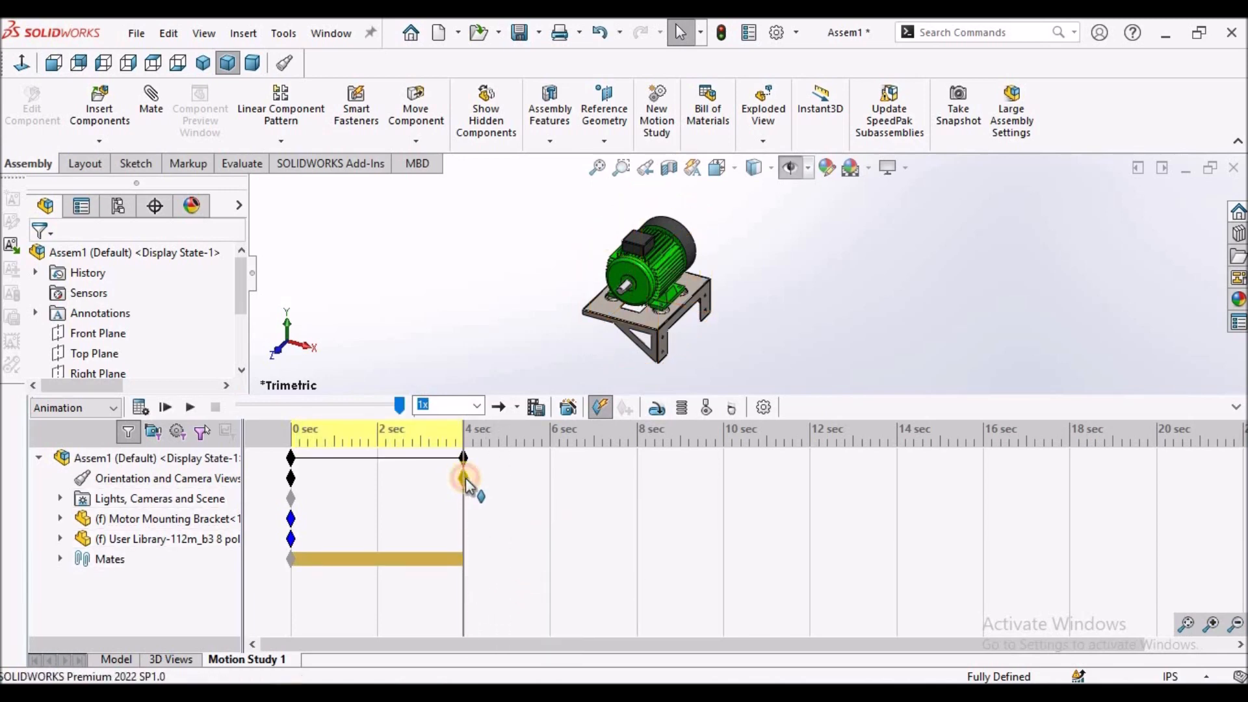
right_click(464, 480)
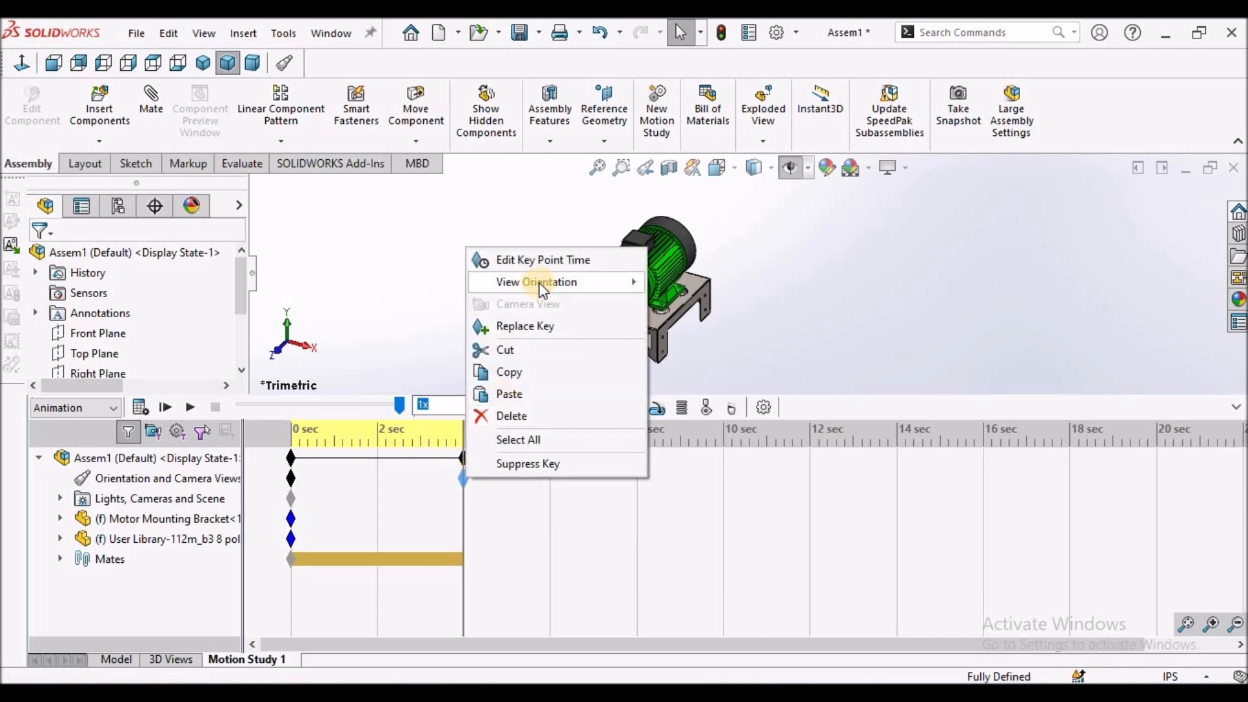
mouse_move(539, 283)
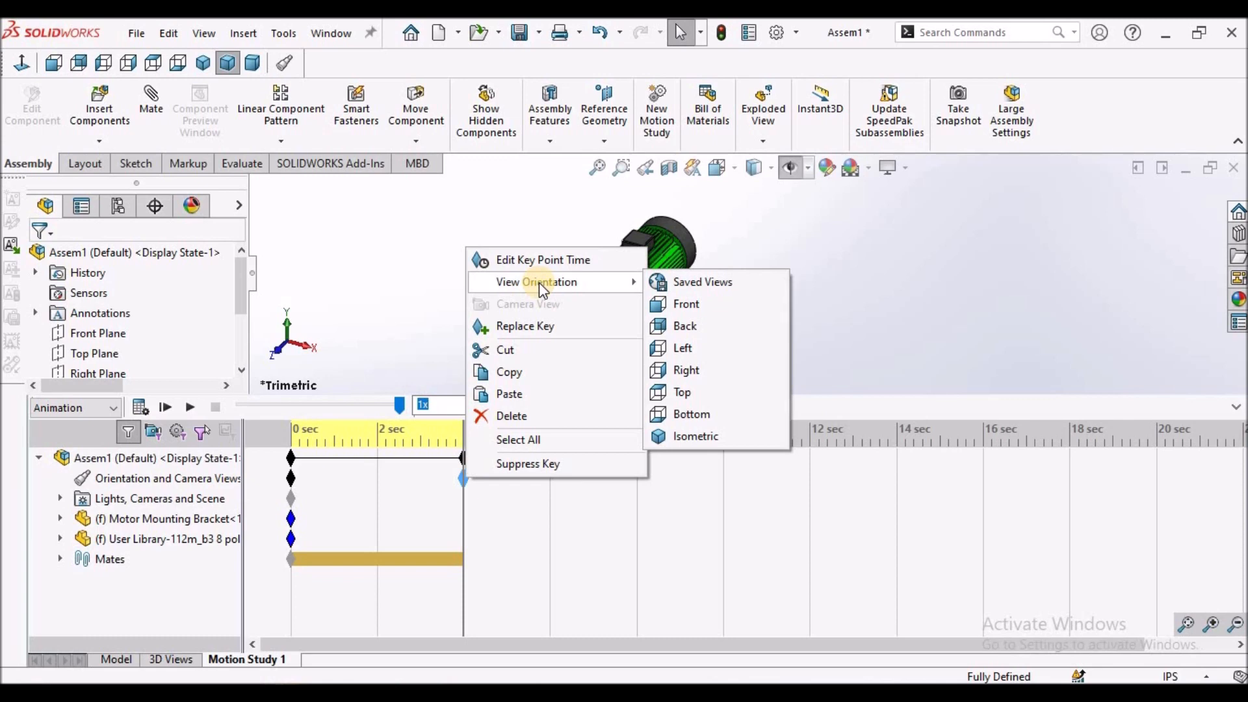
click(689, 304)
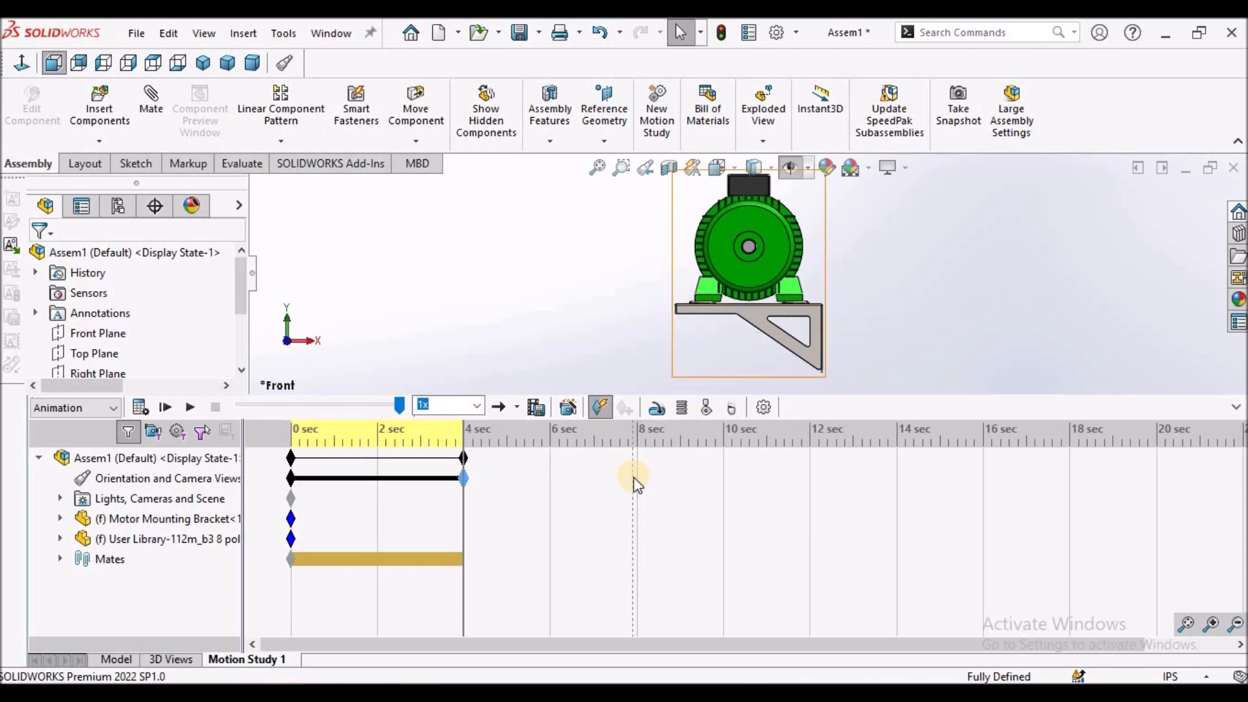
Step: Paste the copied view key at 8 sec and set its view orientation to Right
drag(466, 497, 635, 497)
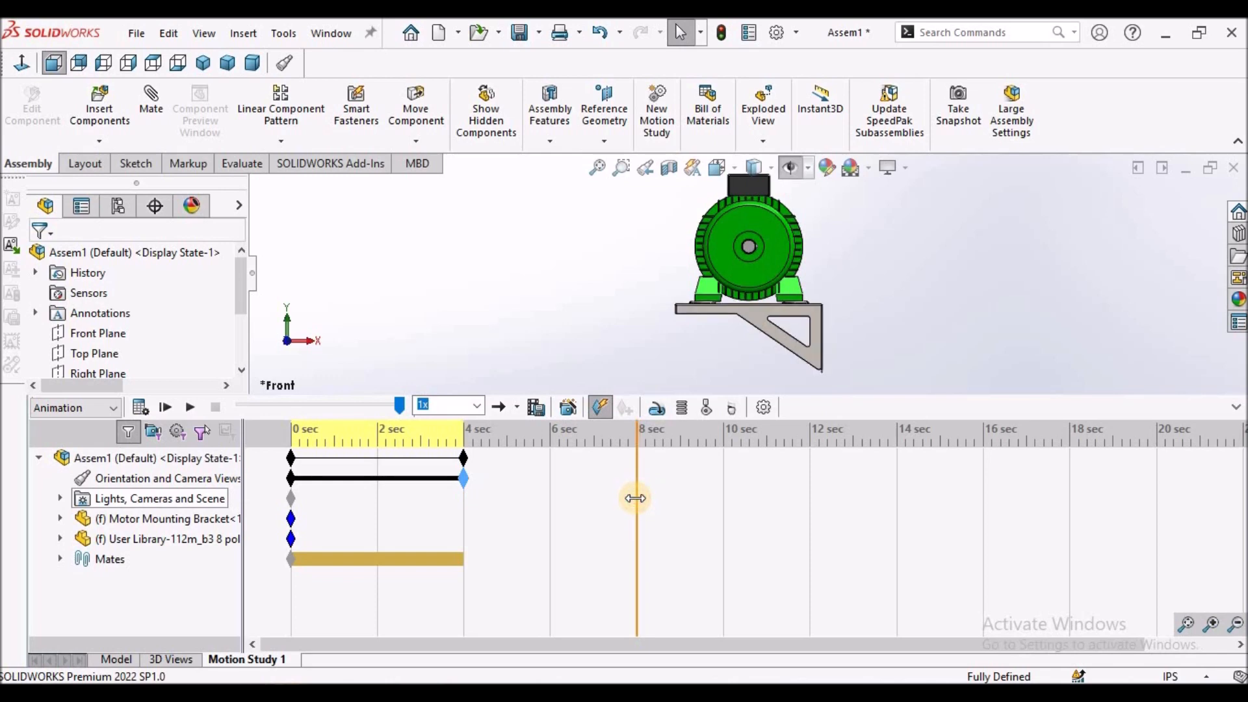
right_click(634, 498)
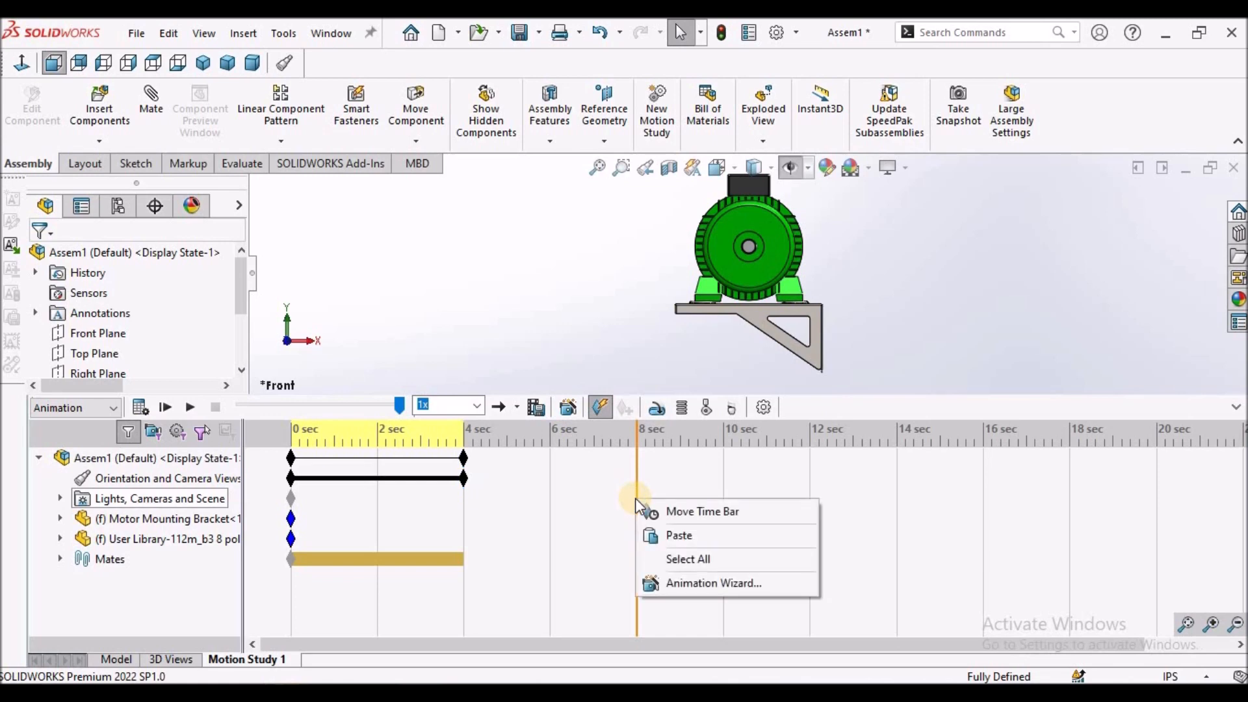
click(688, 533)
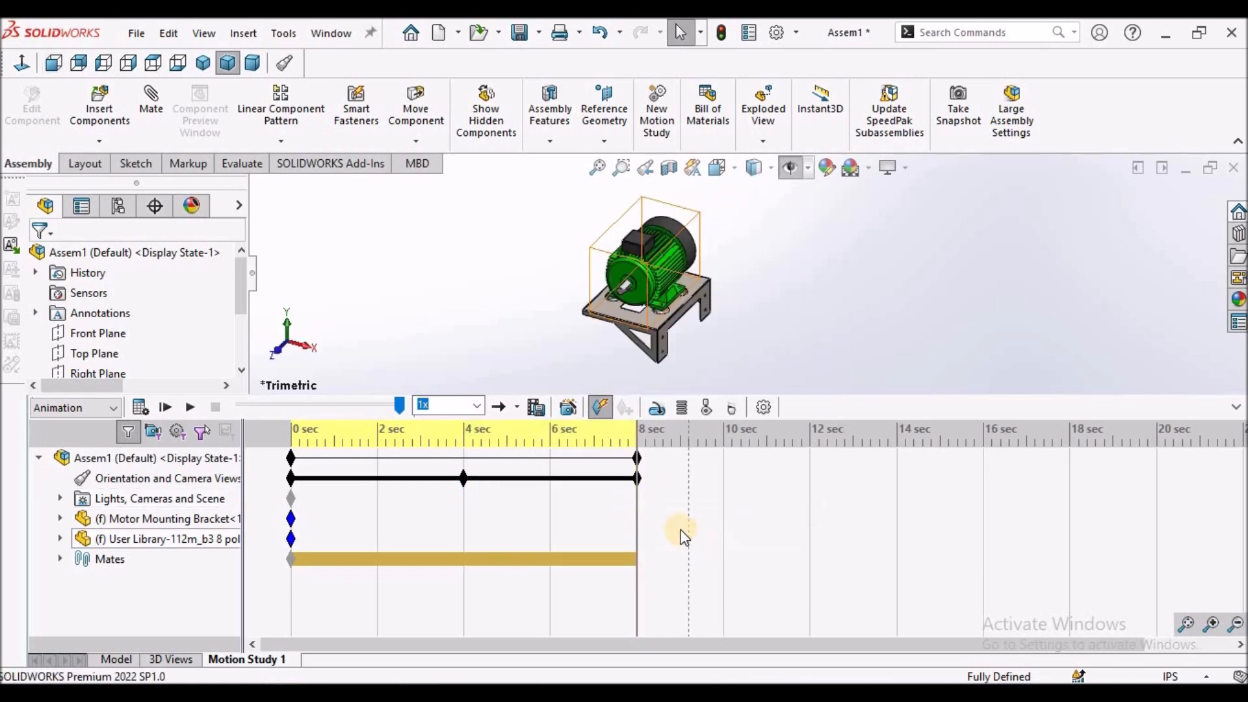
right_click(637, 479)
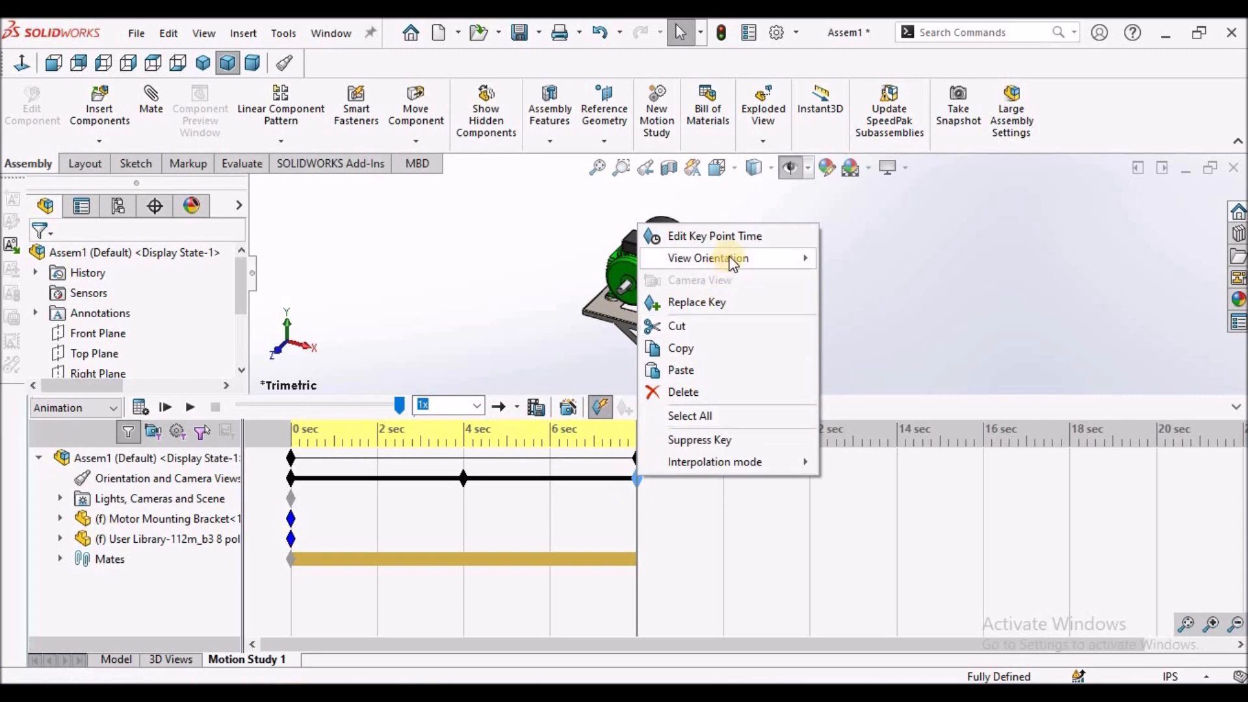
mouse_move(733, 262)
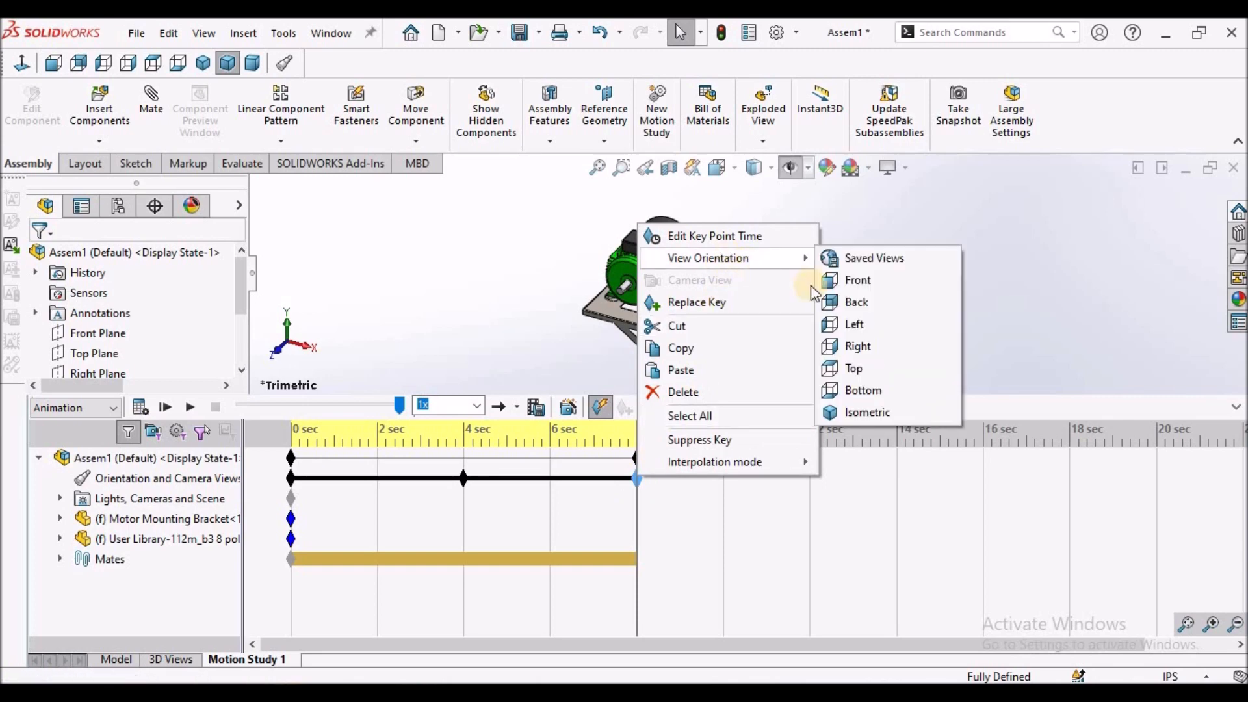
click(866, 348)
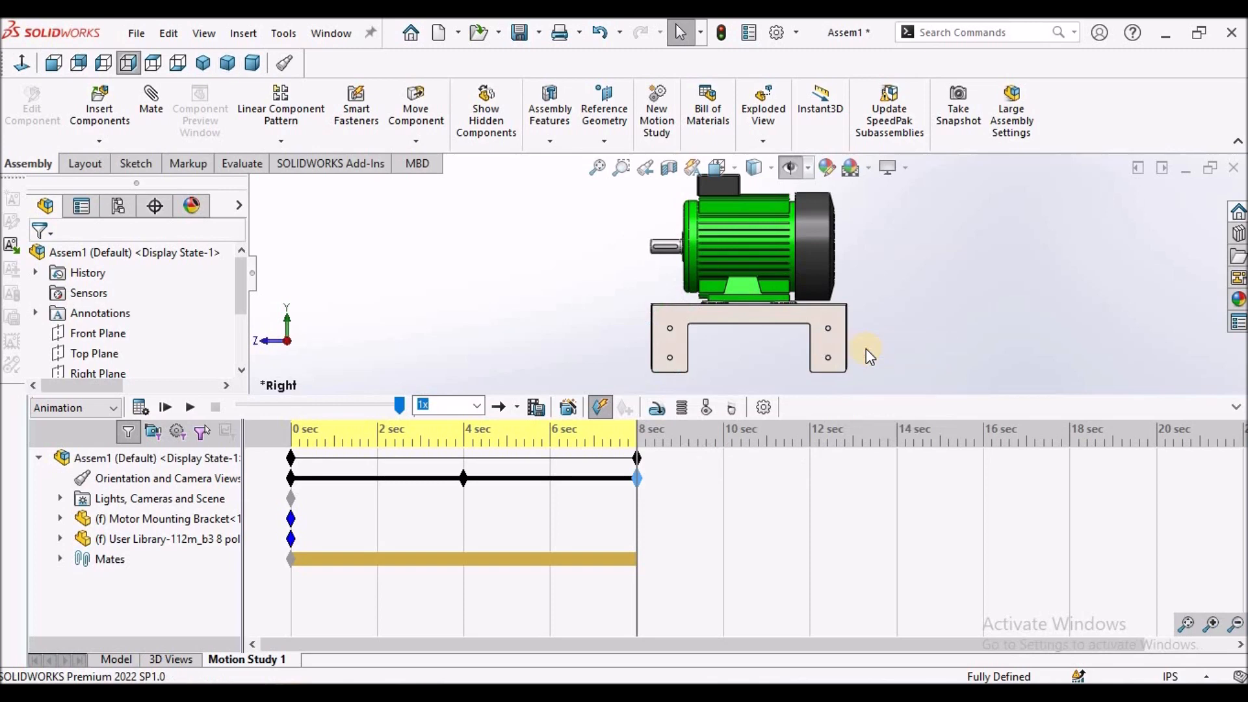
Step: Paste the copied view key at 12 sec and set its view orientation to Top
drag(636, 496, 810, 497)
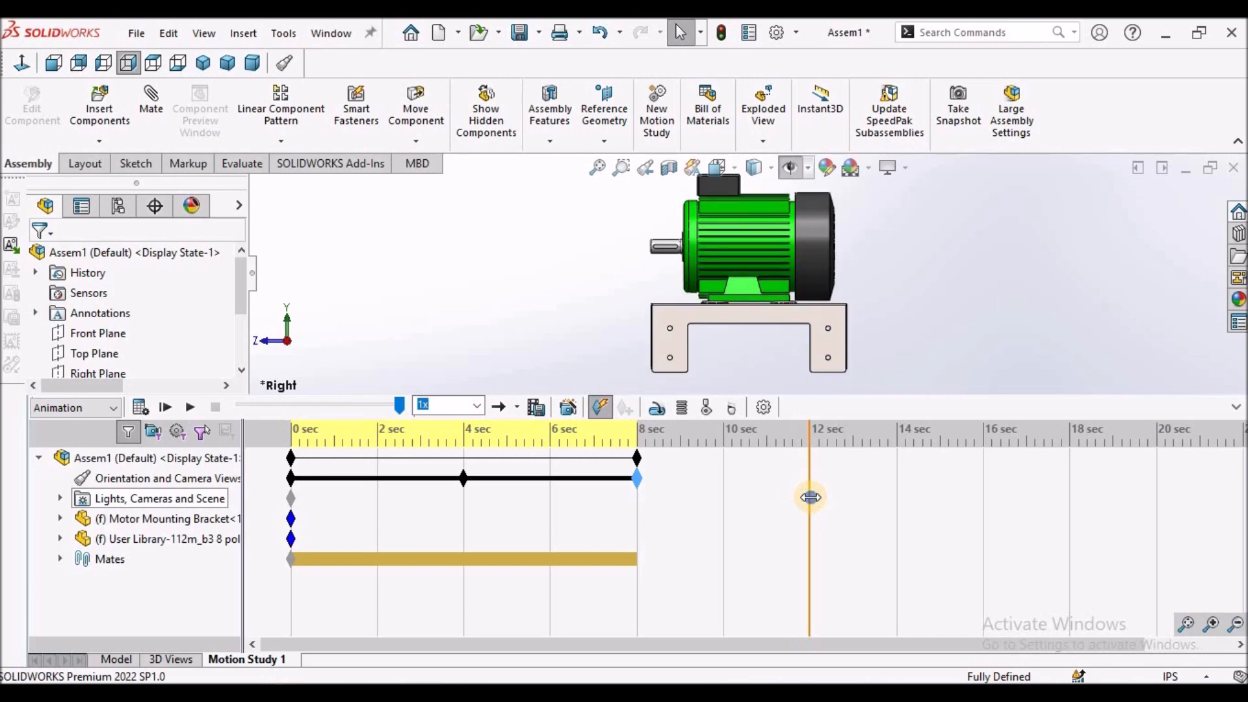
right_click(810, 498)
click(854, 536)
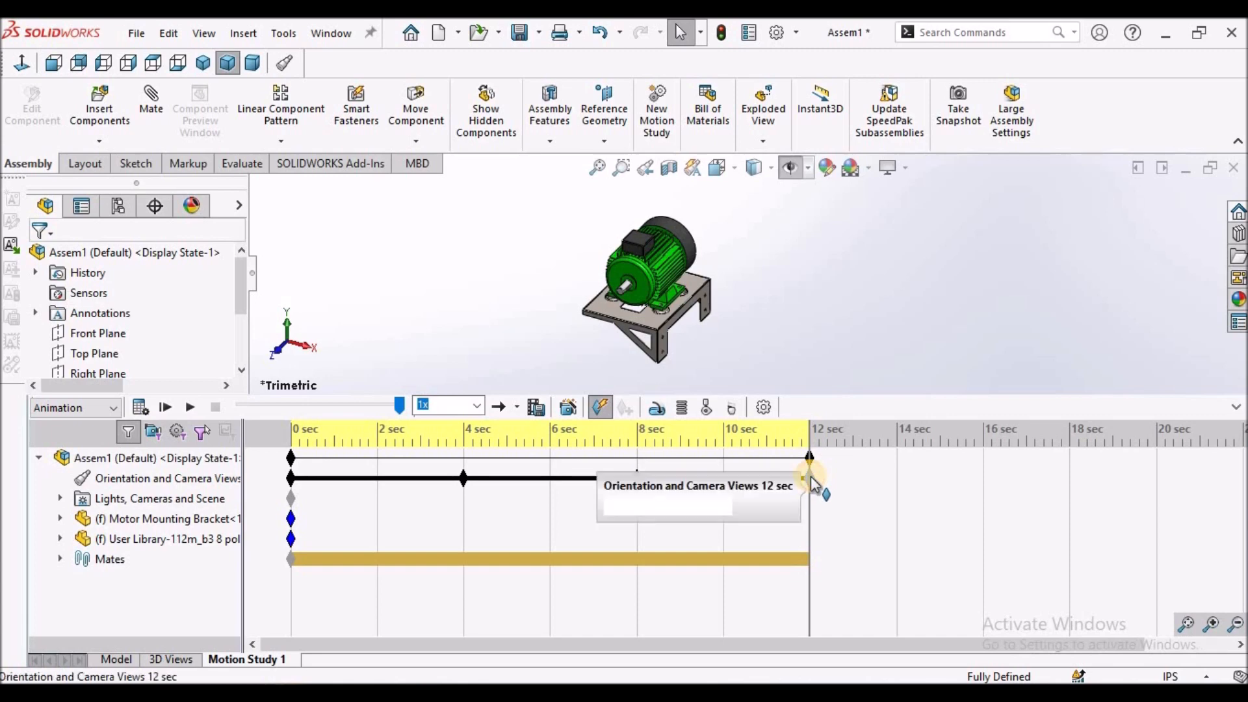
right_click(810, 475)
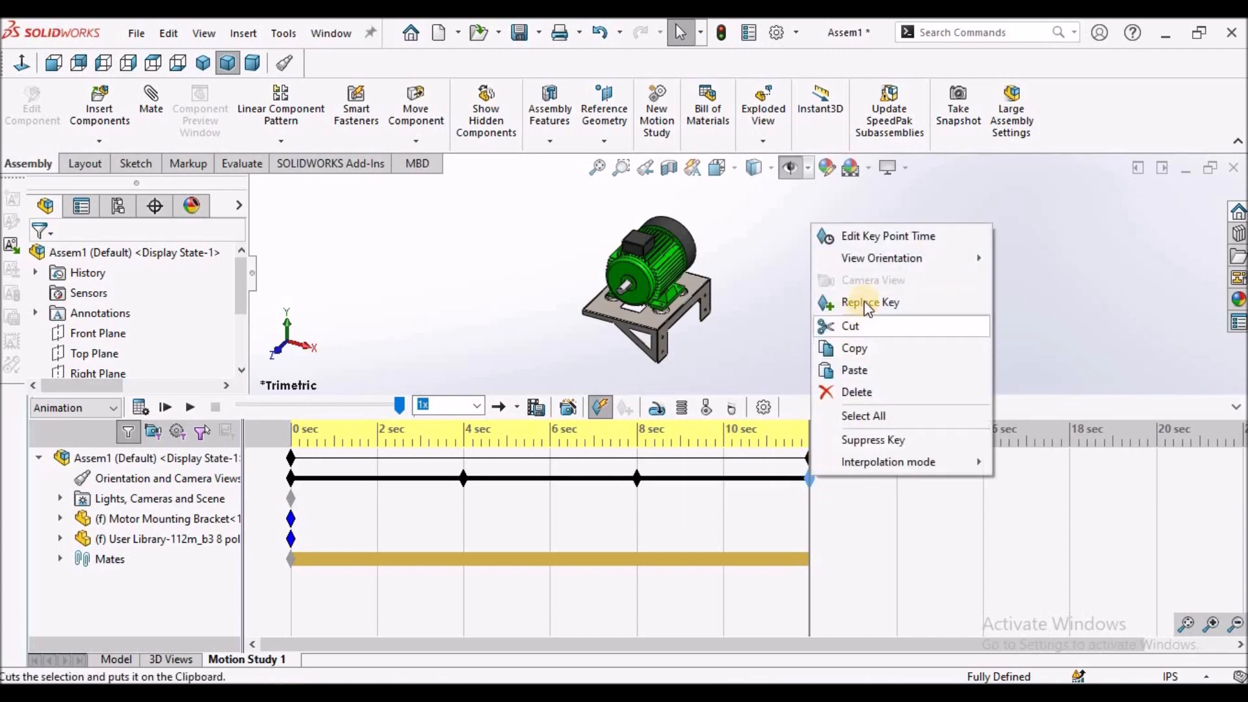
mouse_move(882, 260)
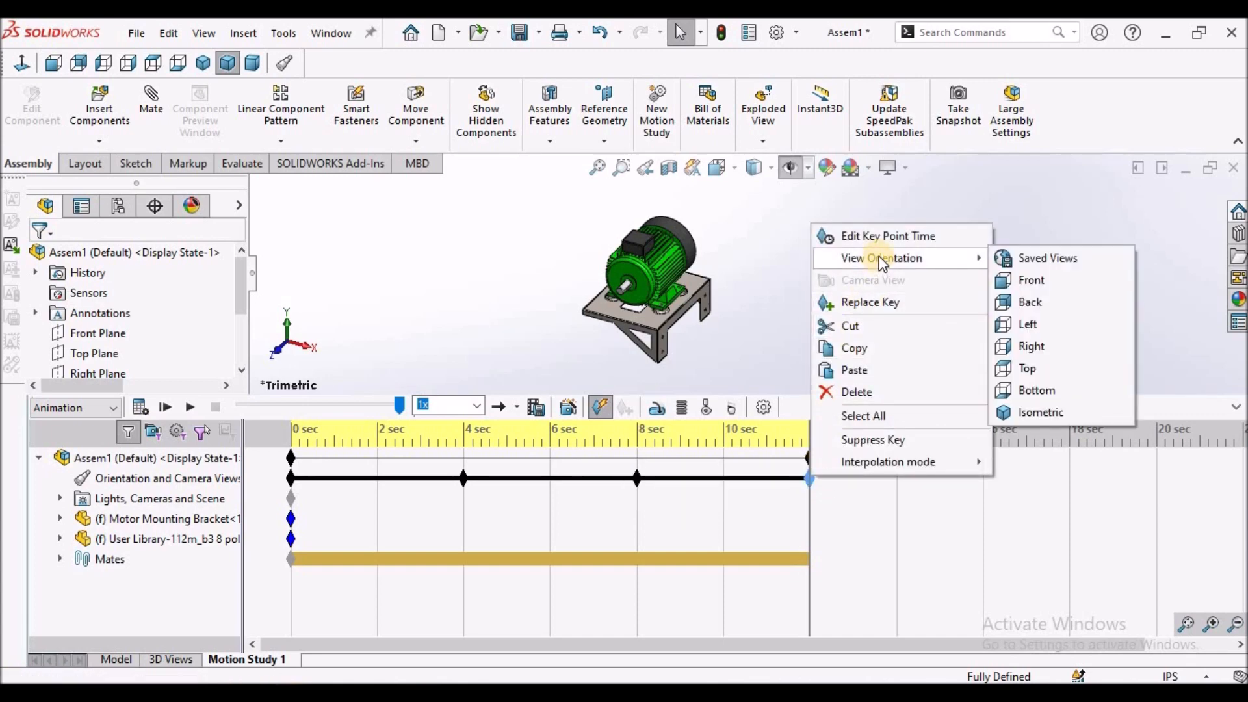
click(1022, 369)
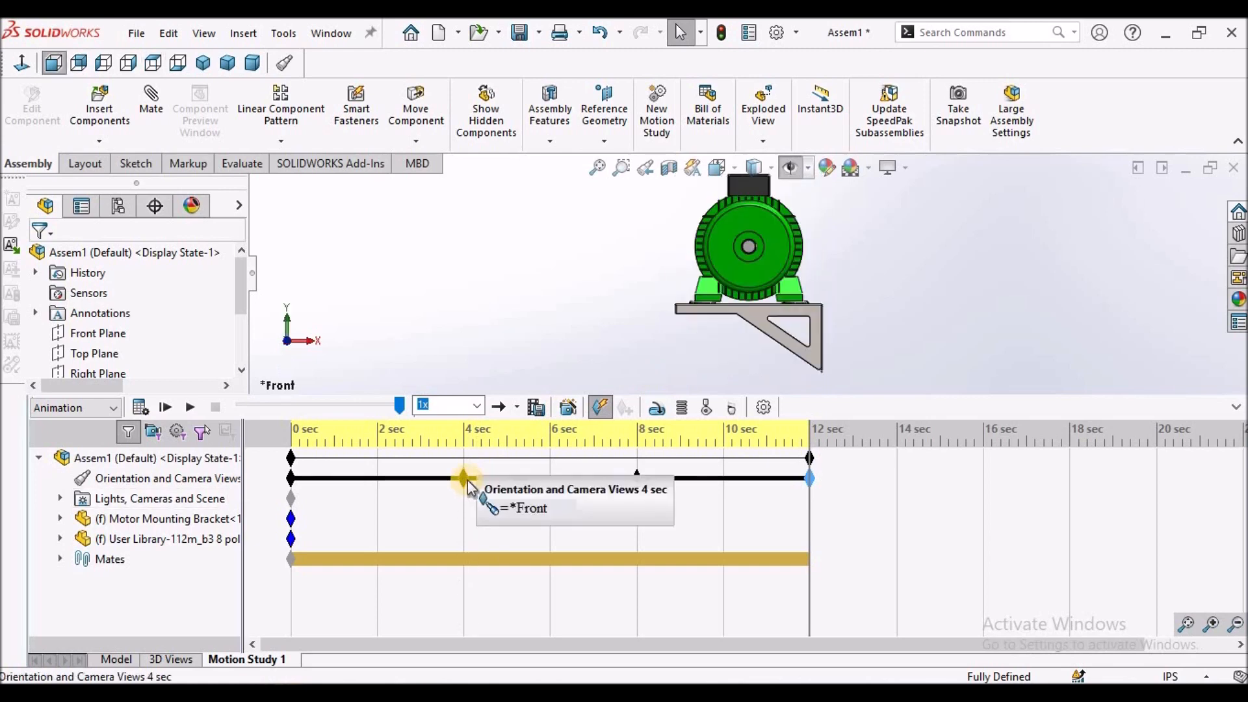
Step: Play the view animation, collapse the motion timeline to enlarge the model area, and play it again
ctrl+drag(631, 477, 632, 477)
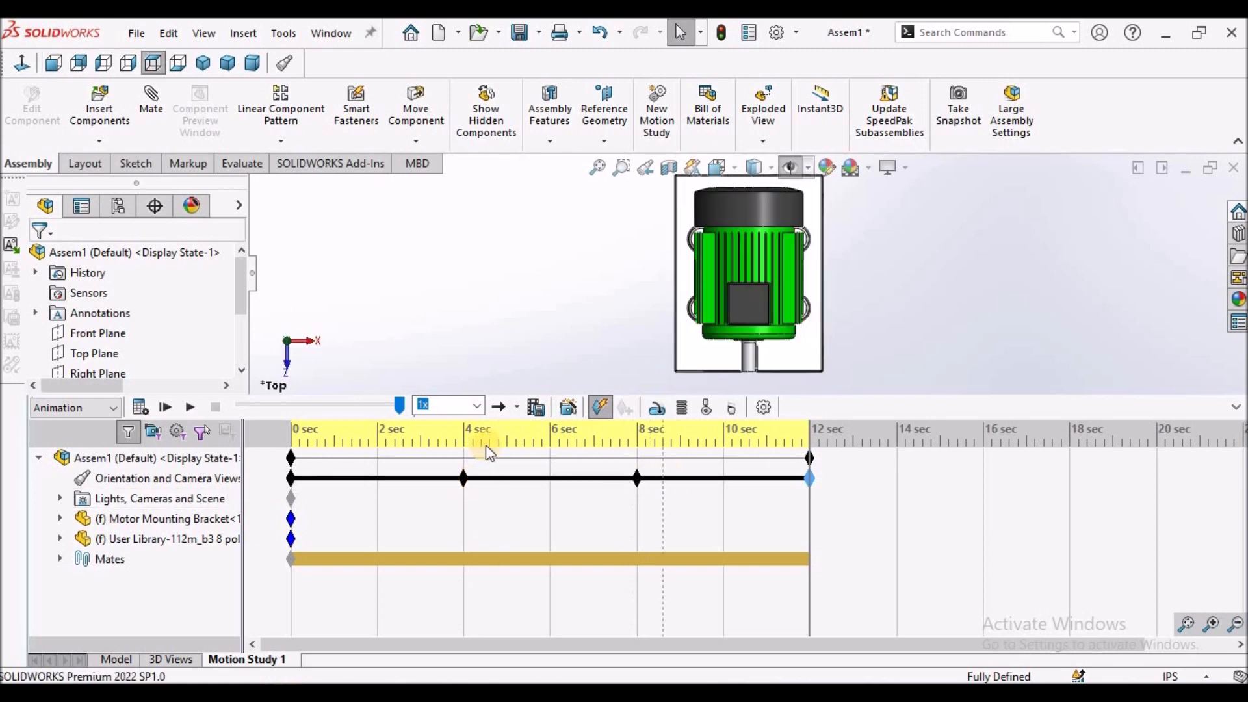
click(193, 408)
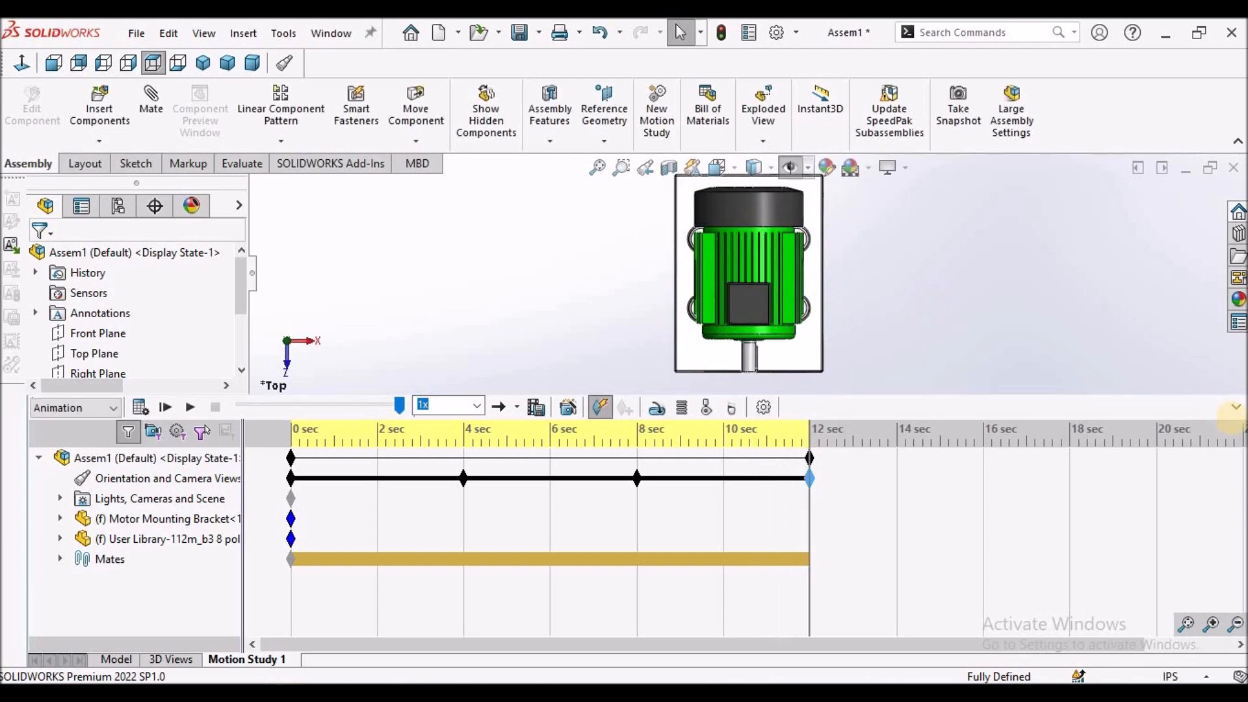
click(1234, 409)
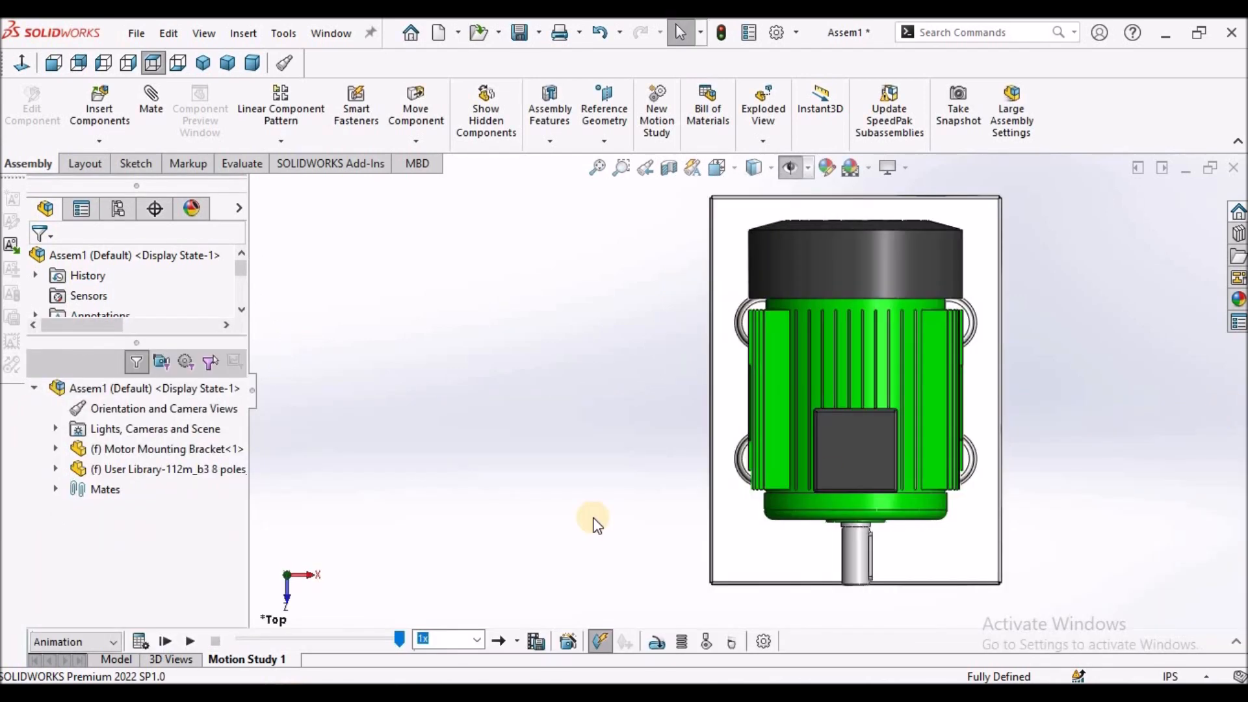
click(197, 641)
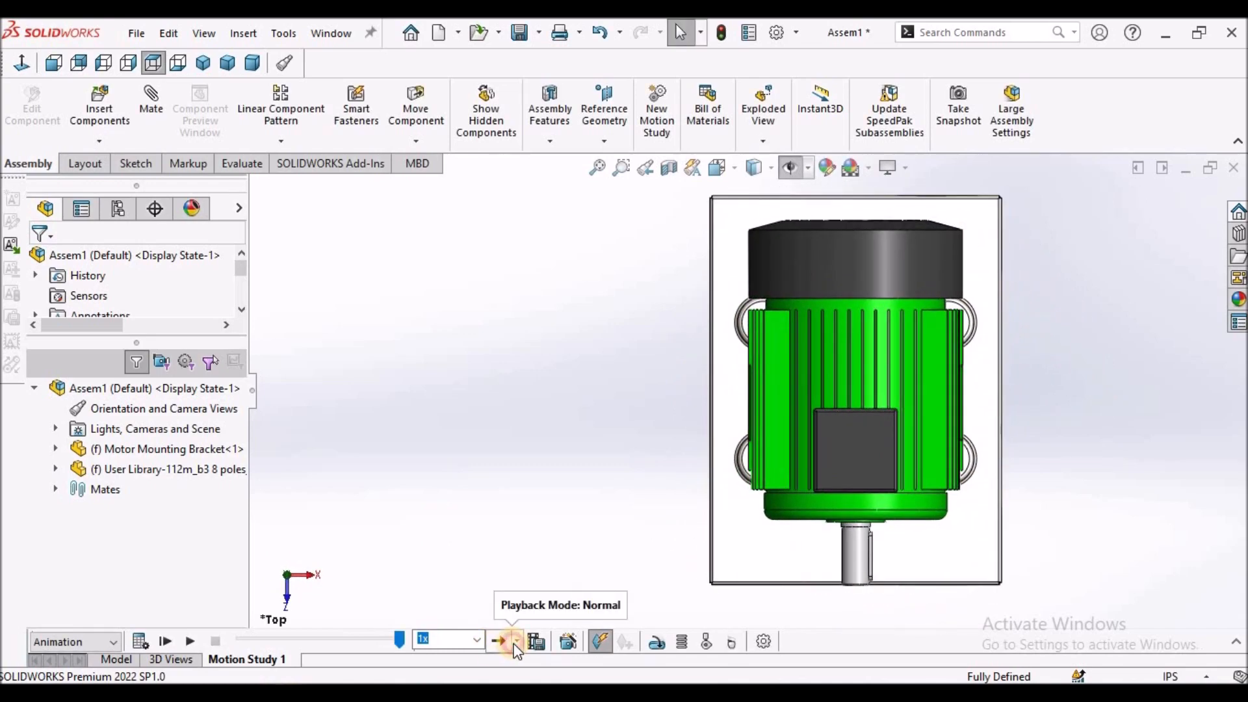
Step: Play the animation in Loop playback mode and return the playback mode to Normal
click(515, 644)
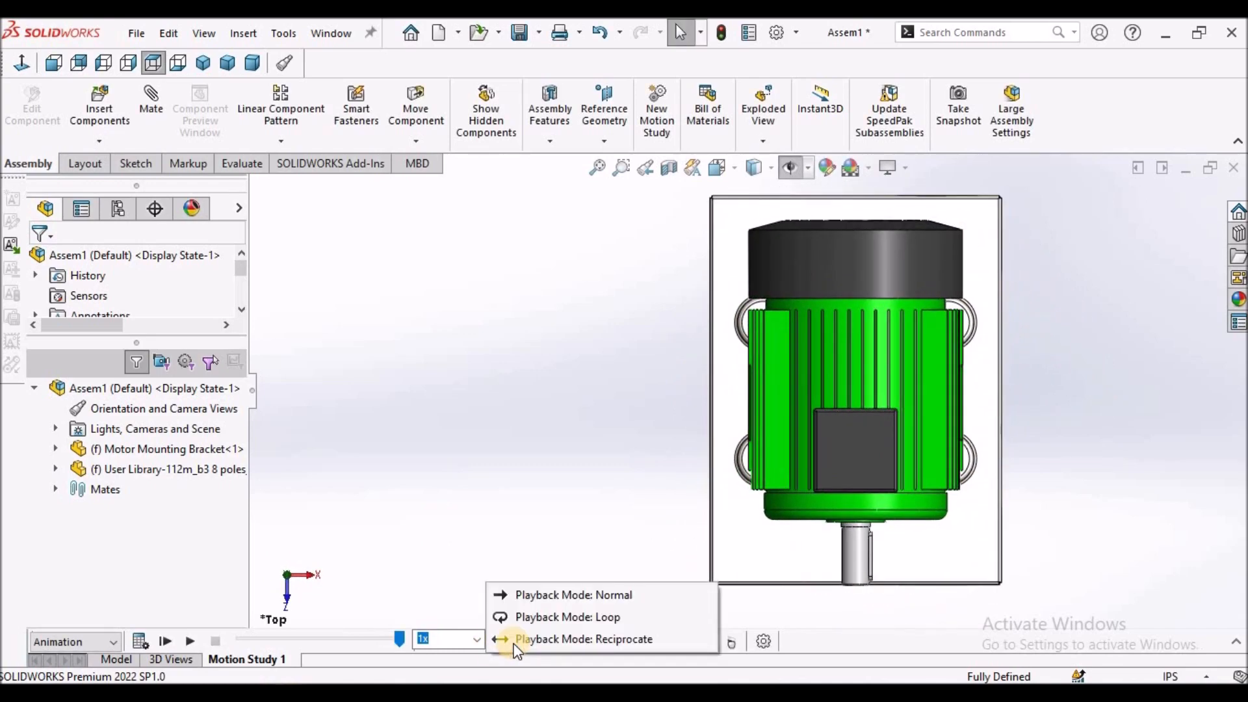
click(538, 619)
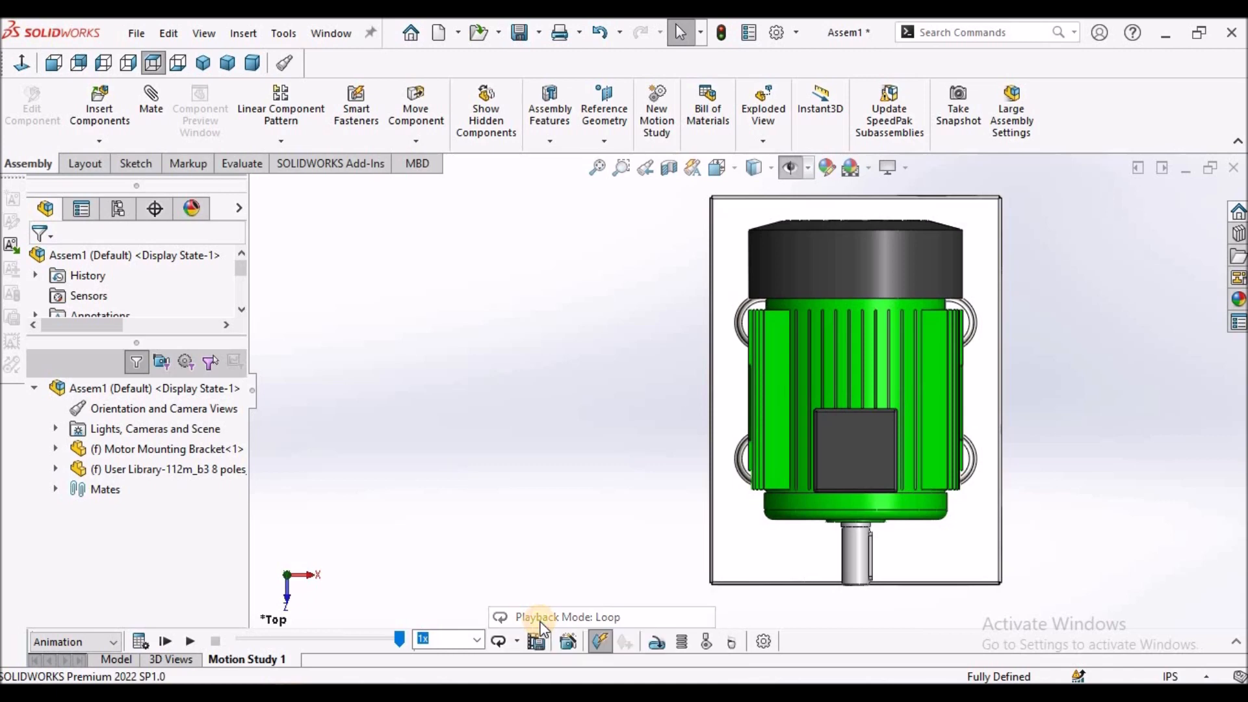
click(191, 641)
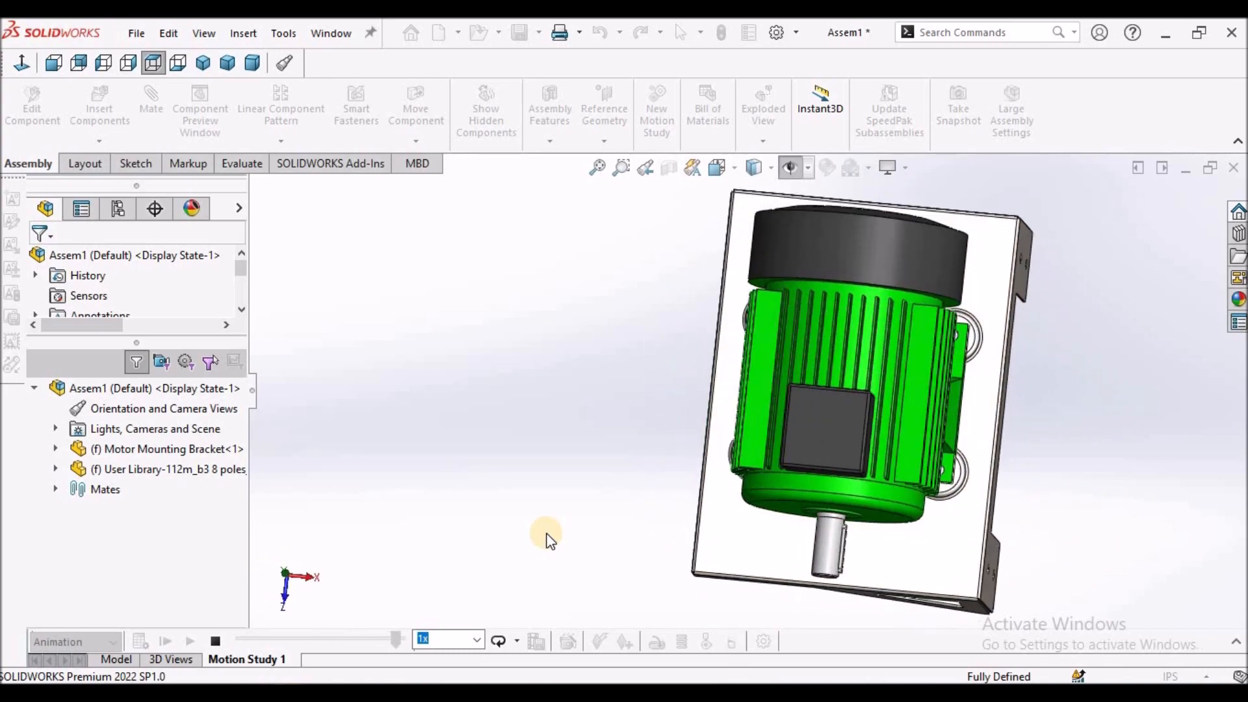
click(516, 641)
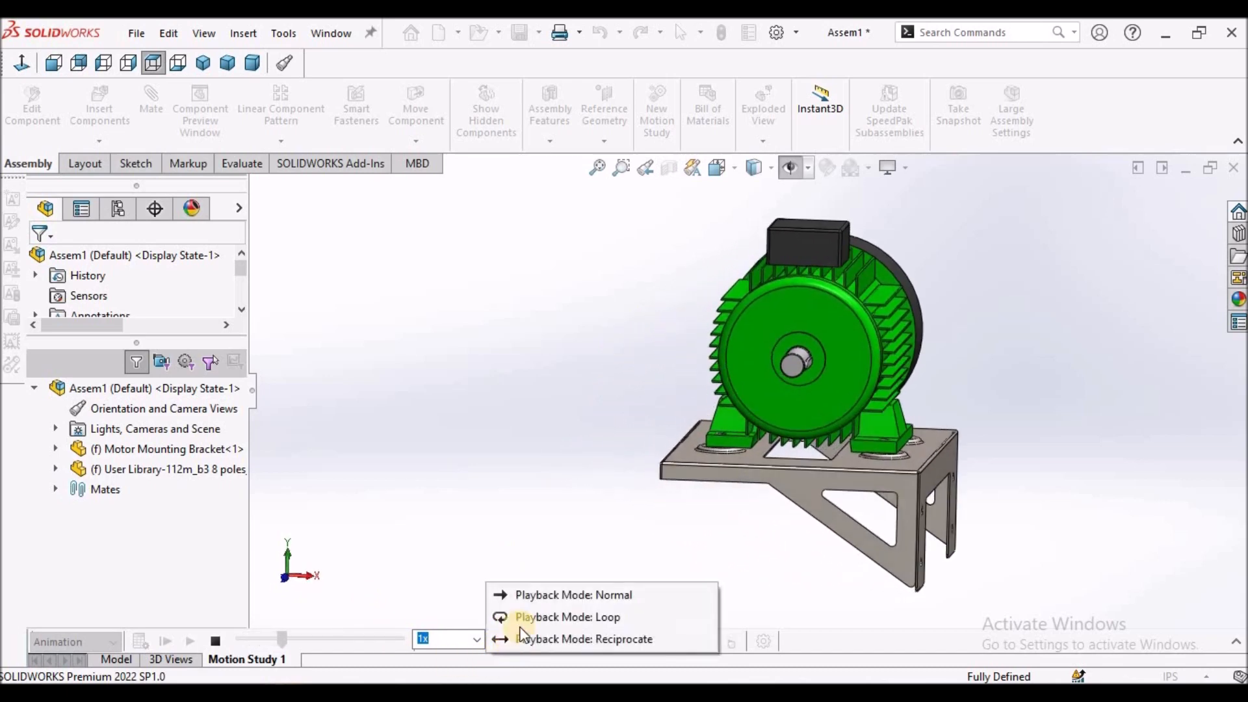
click(528, 594)
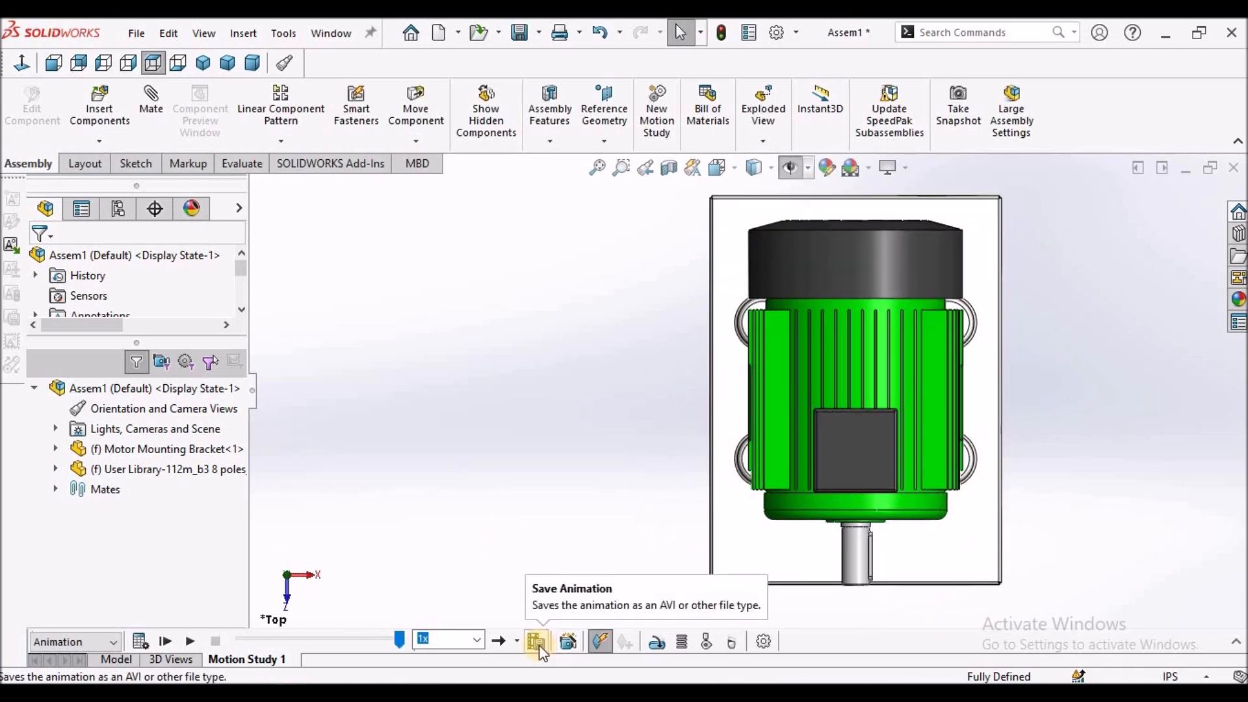
Step: Start saving the animation to the CAD folder with the file name Assem1A and the MP4 Video file type
click(537, 642)
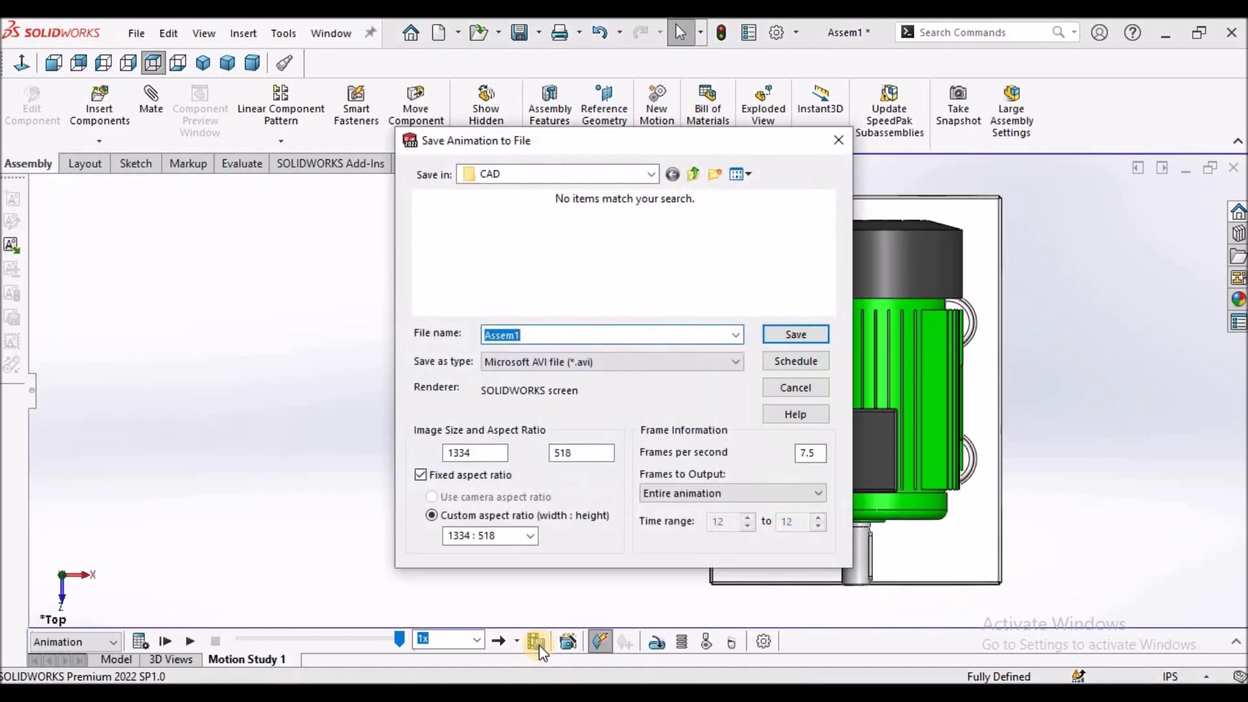
click(544, 335)
click(731, 359)
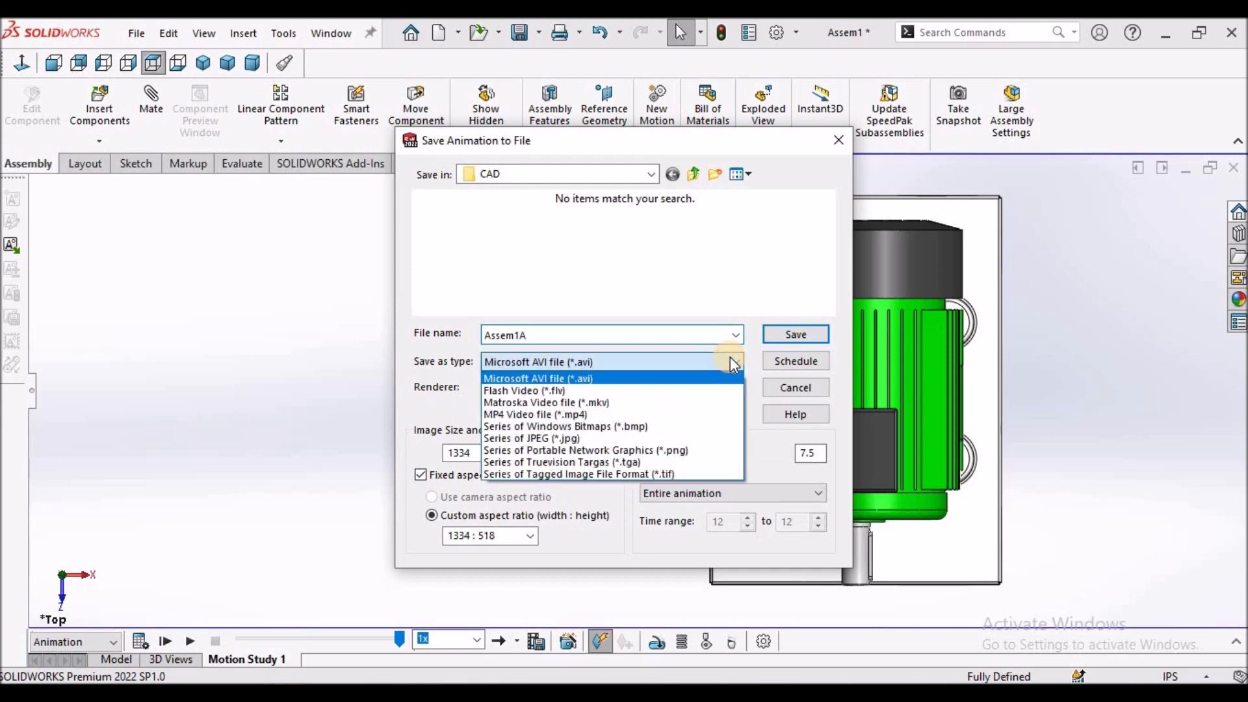
click(676, 414)
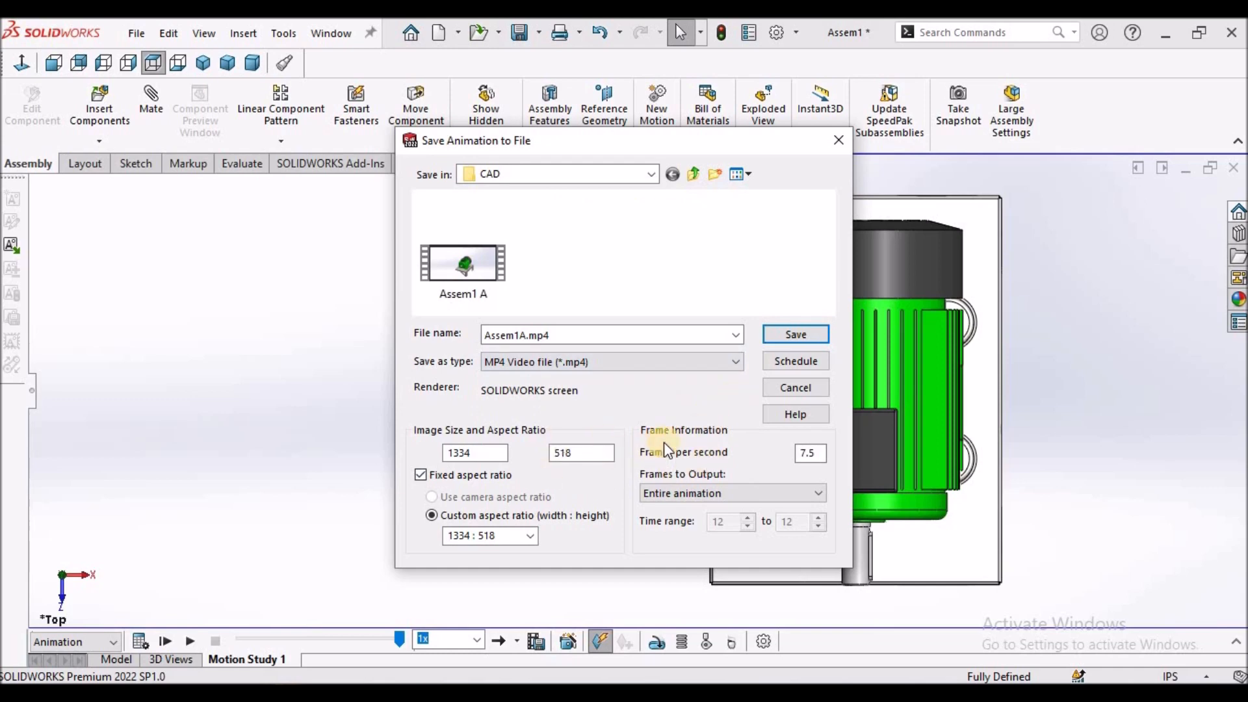
Step: Change the animation's file name to Assem1B.mp4 and save the video
click(795, 338)
double_click(523, 336)
click(521, 334)
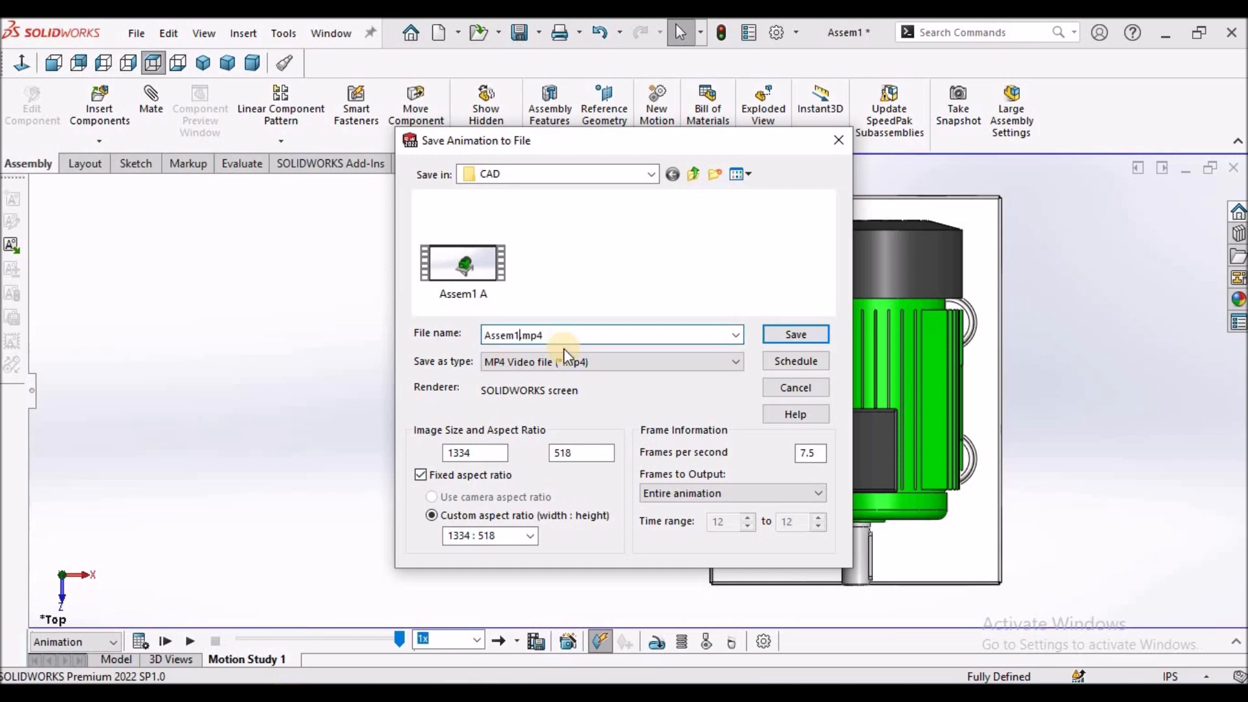
text(B)
click(778, 334)
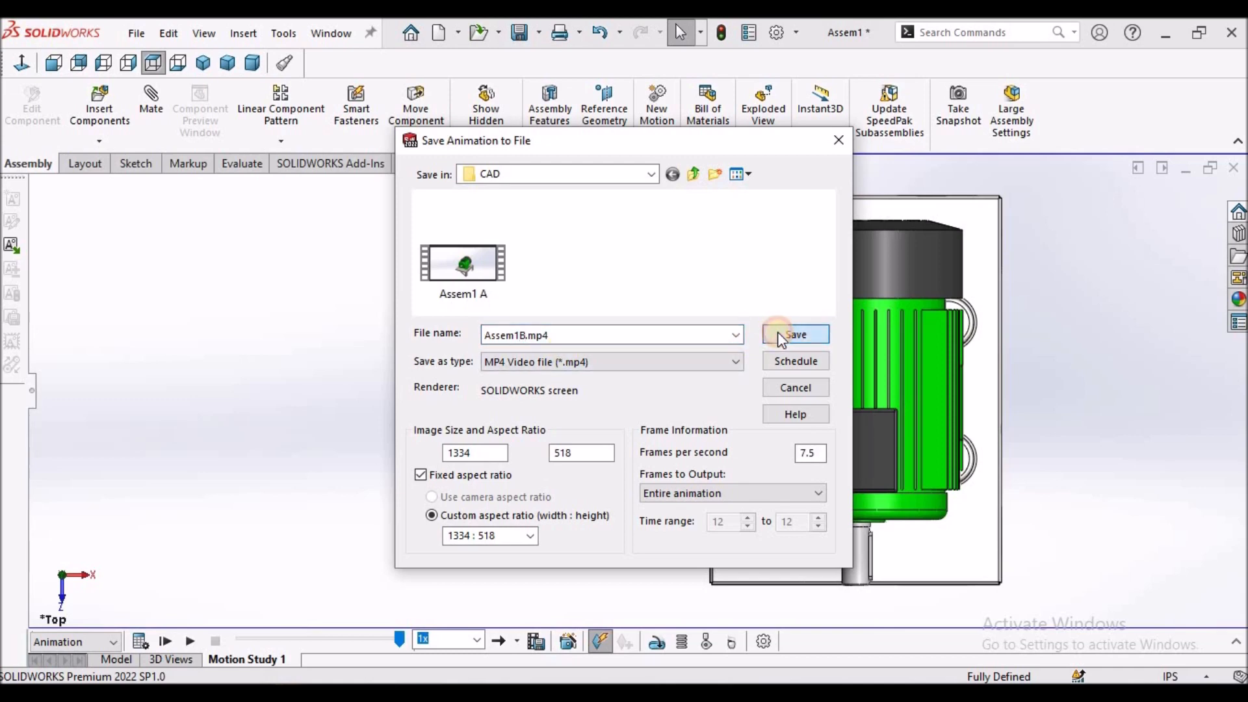
click(621, 359)
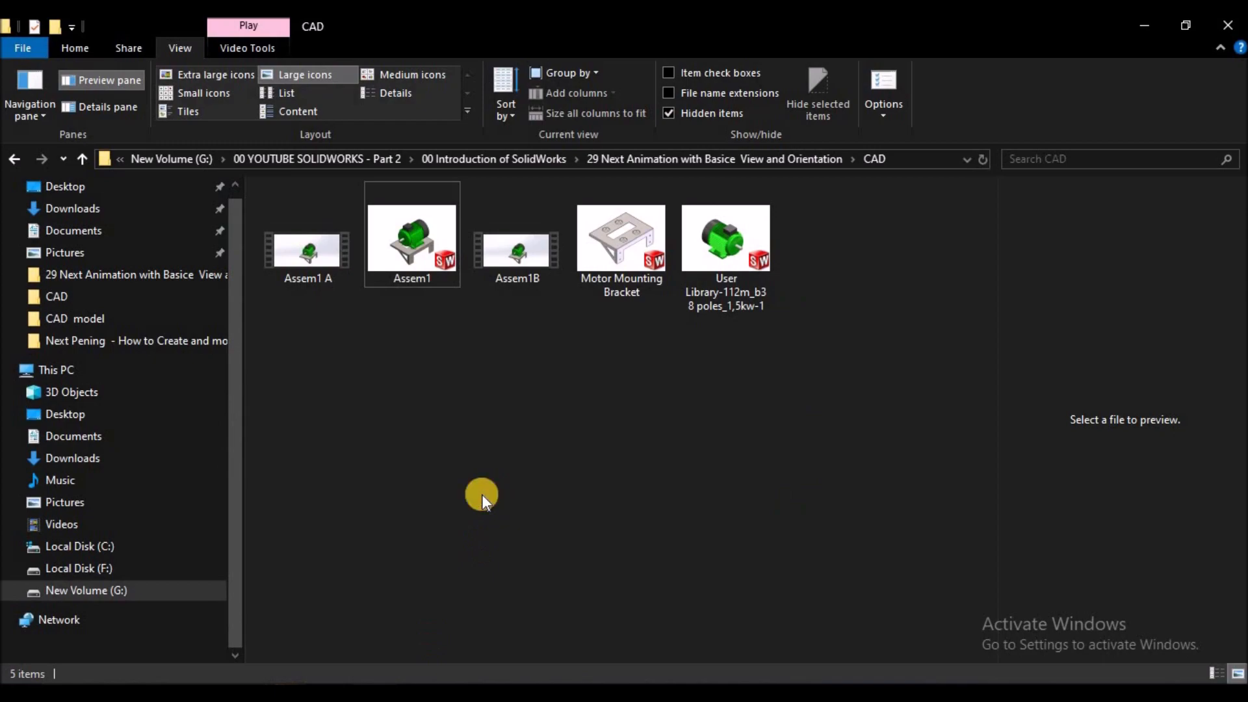
Step: In File Explorer, open the saved Assem1B video from the CAD folder
double_click(530, 261)
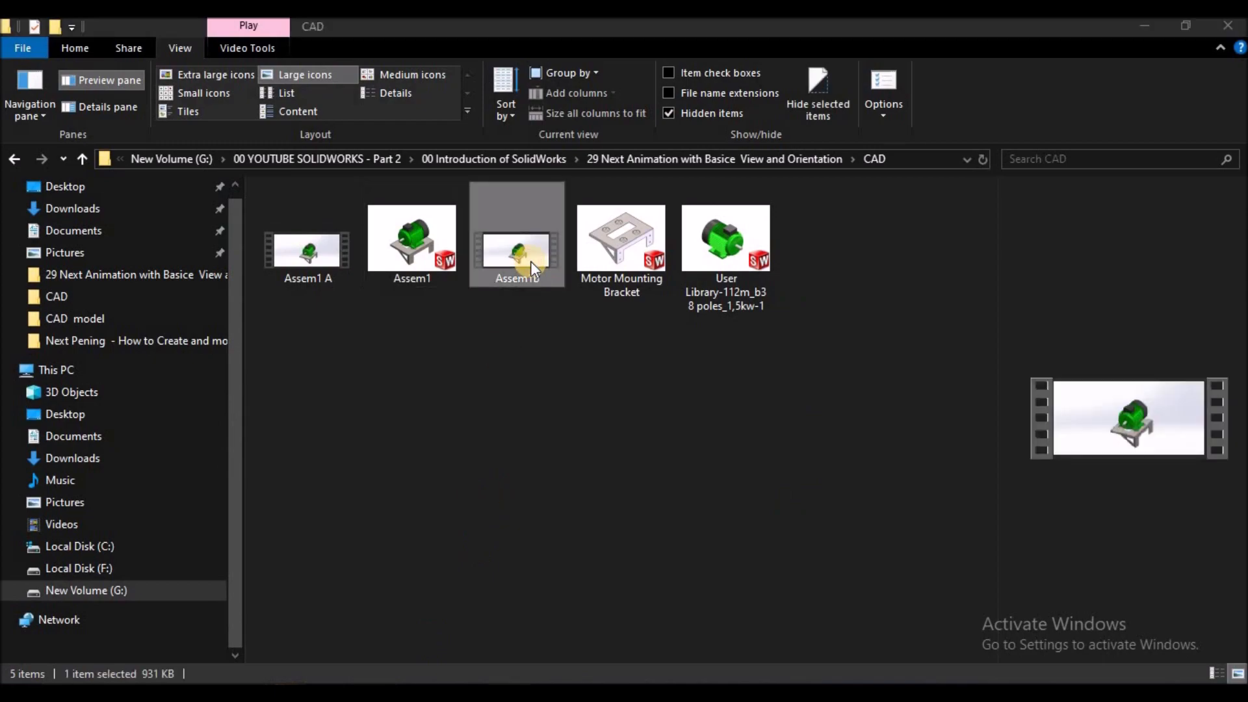